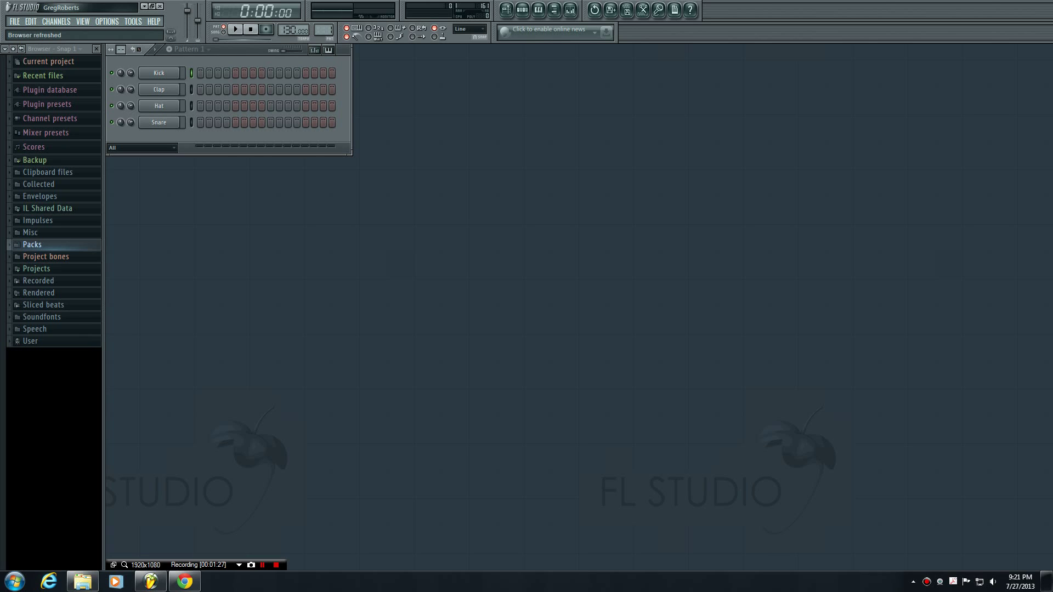
- Switch from FL Studio to Chrome on the Google homepage
click(185, 582)
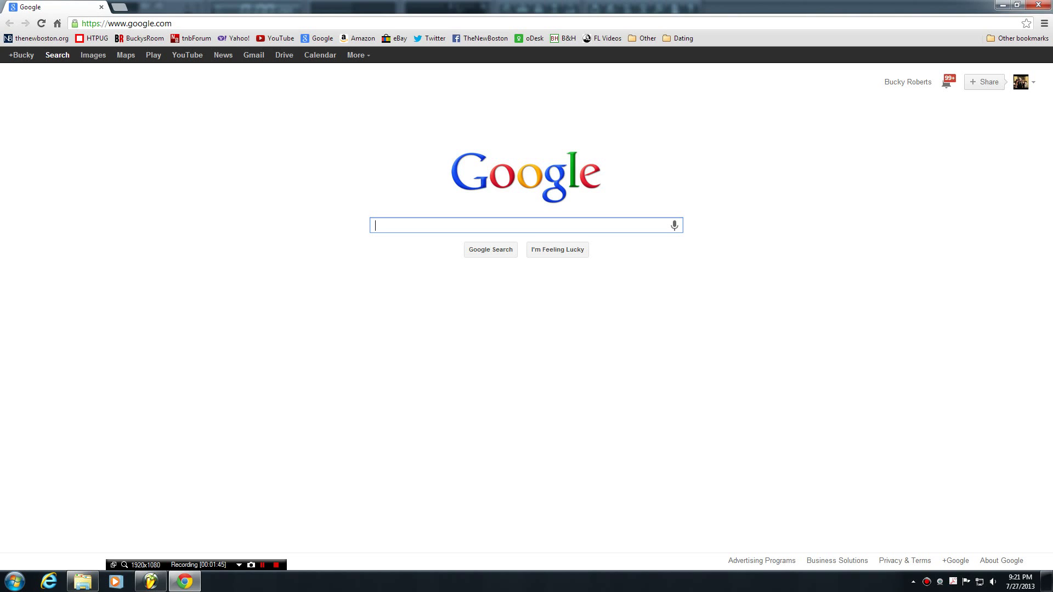
text(fl st)
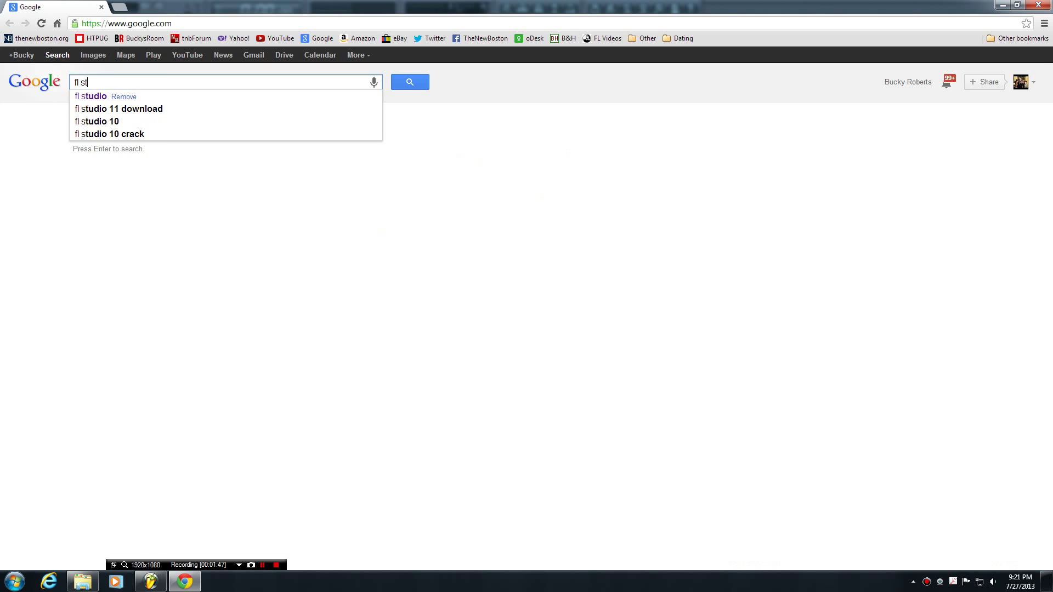
text(udio)
- Search Google for 'fl studio' and select the query text
key(Return)
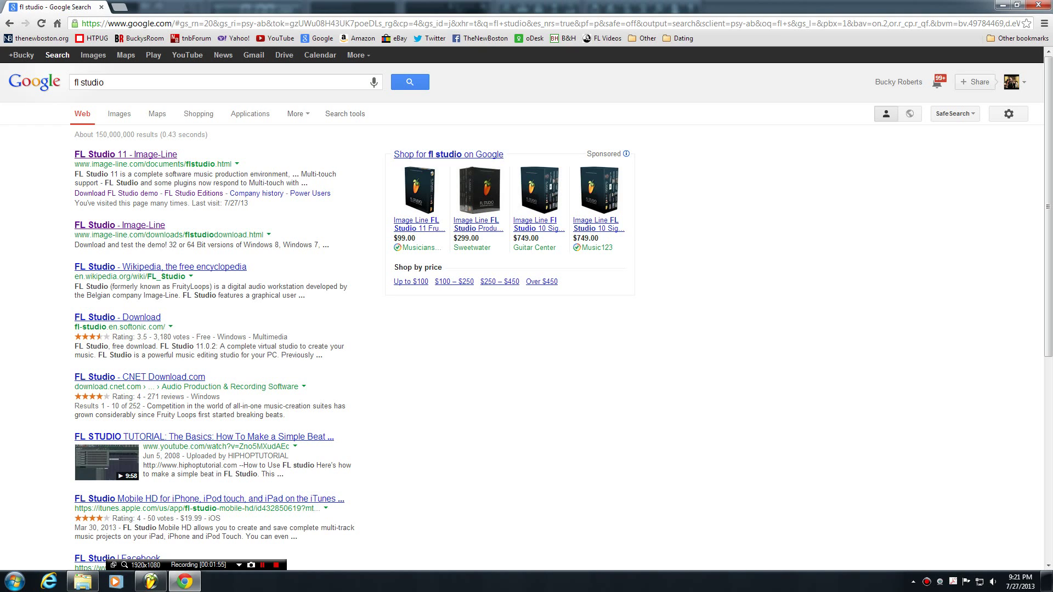
key(ctrl+a)
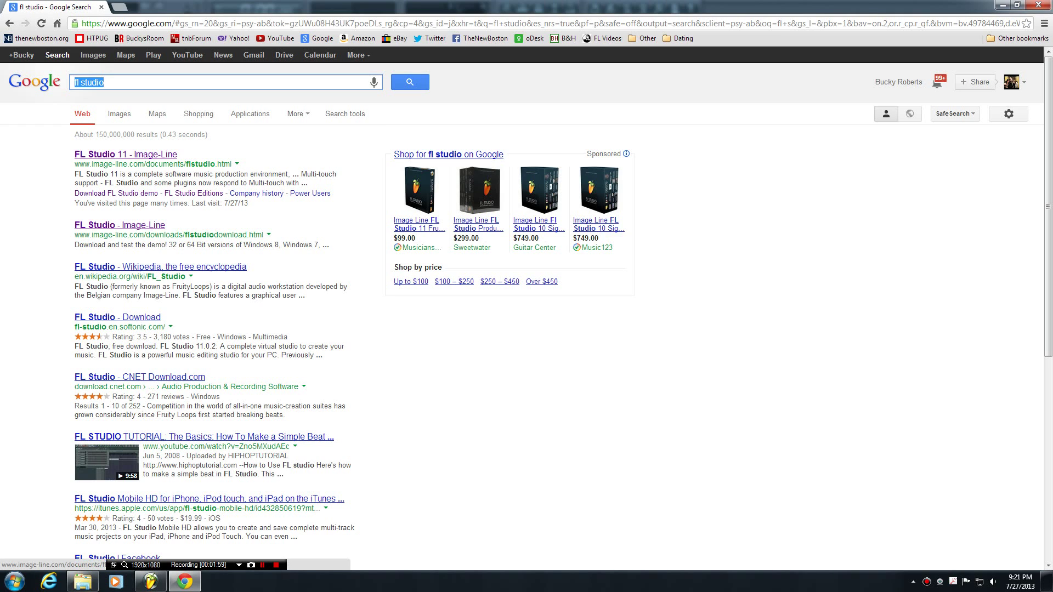
- Follow the FL Studio 11 Image-Line result to the Windows demo download page
click(126, 153)
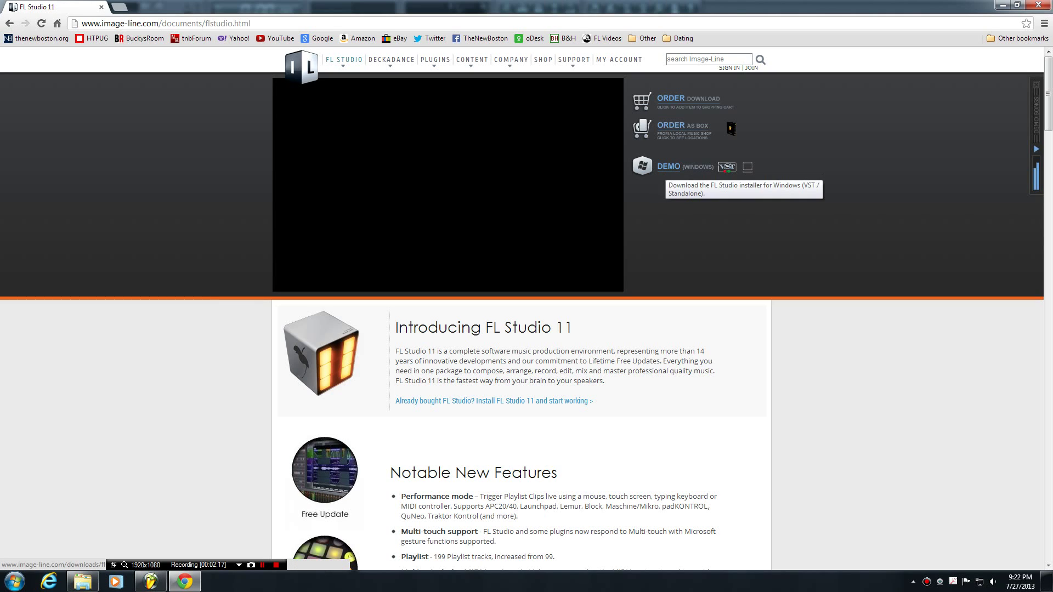
click(668, 167)
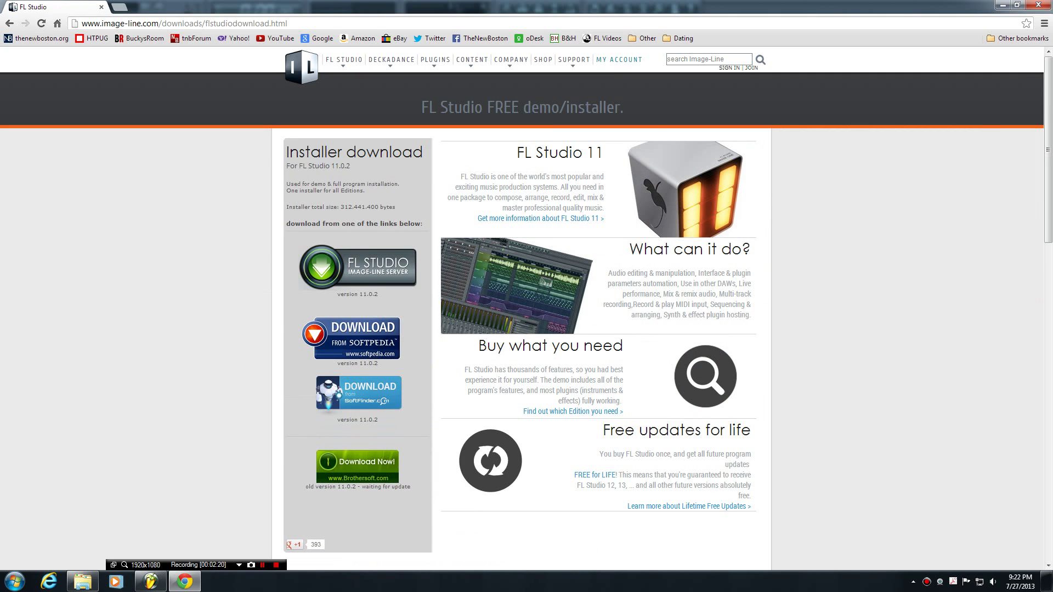
scroll(346, 456, down, 2)
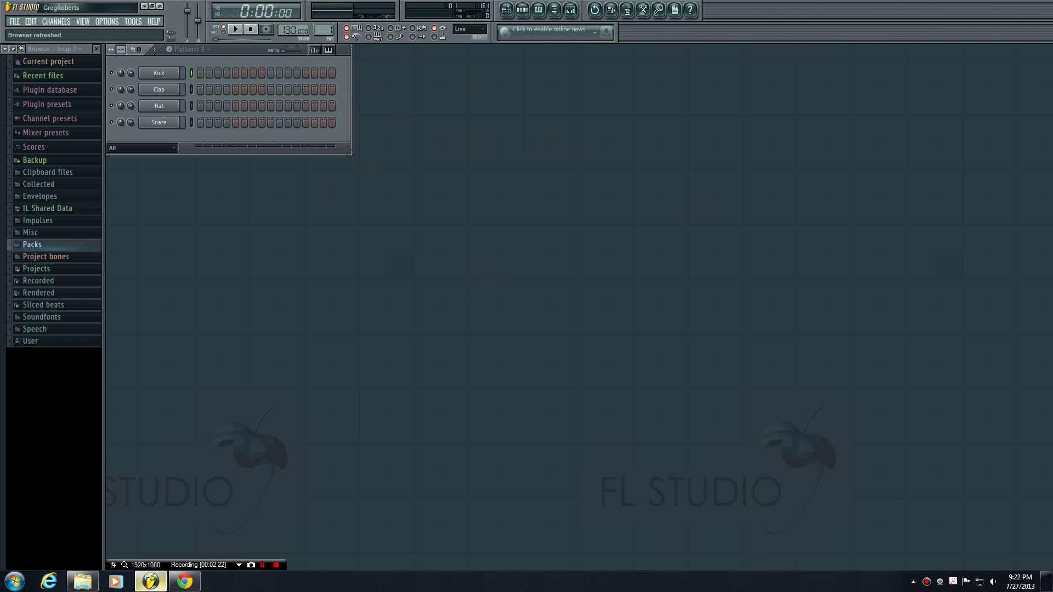
click(184, 582)
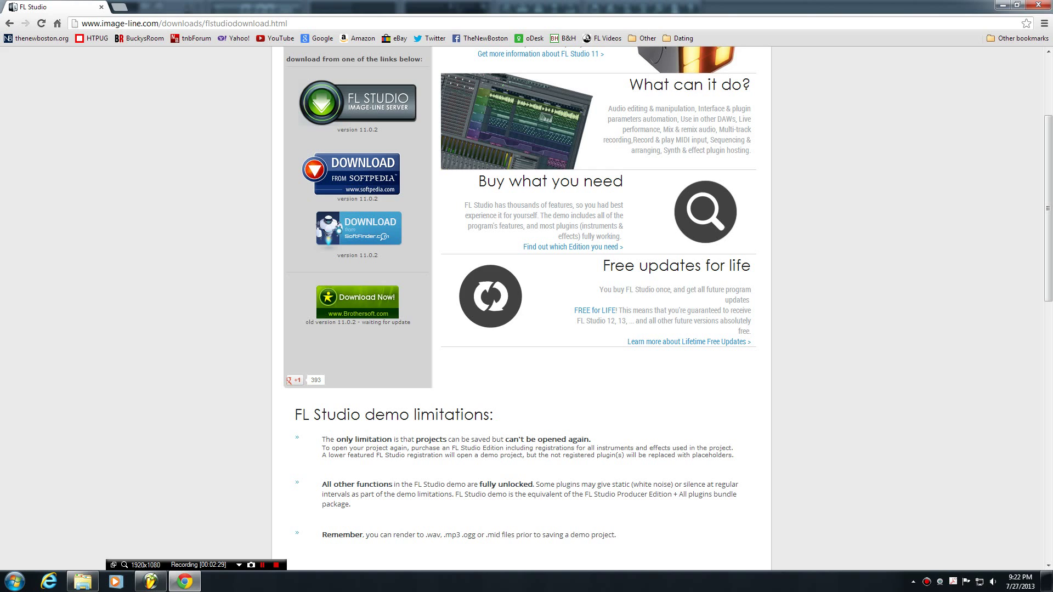
scroll(527, 329, down, 2)
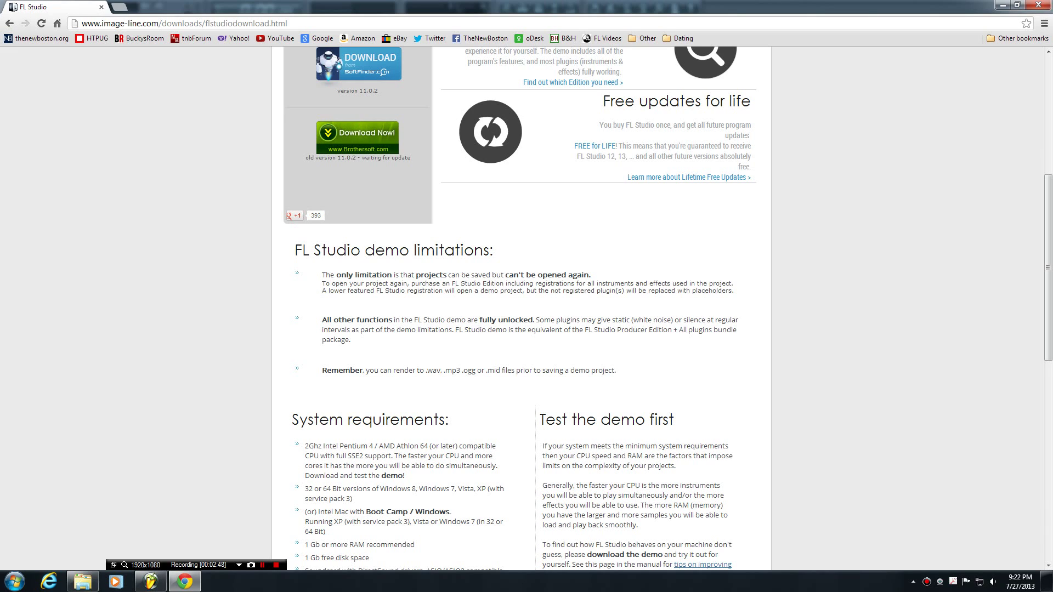
drag(593, 274, 326, 275)
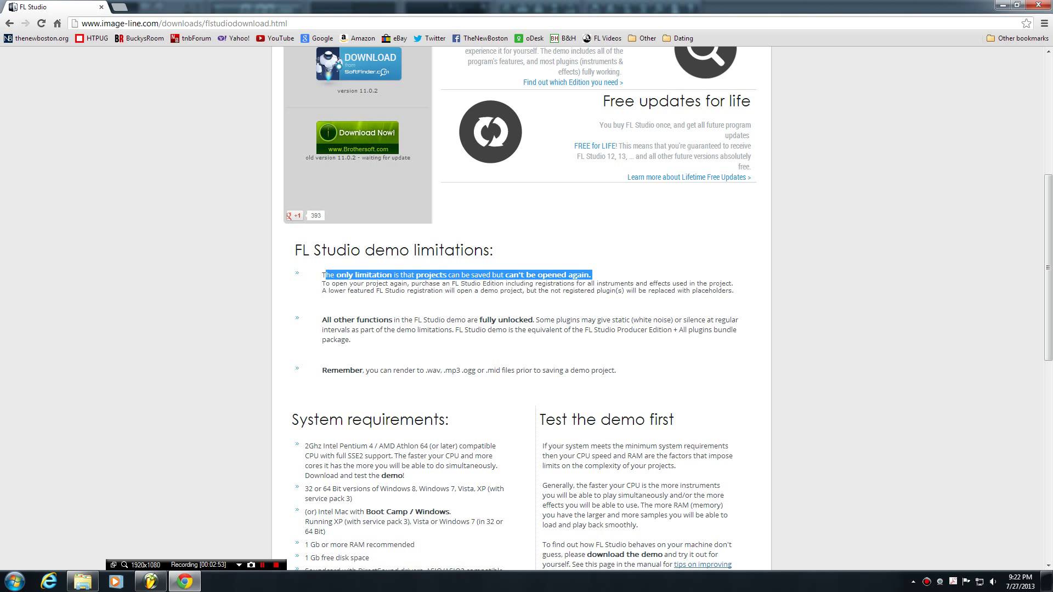
click(151, 582)
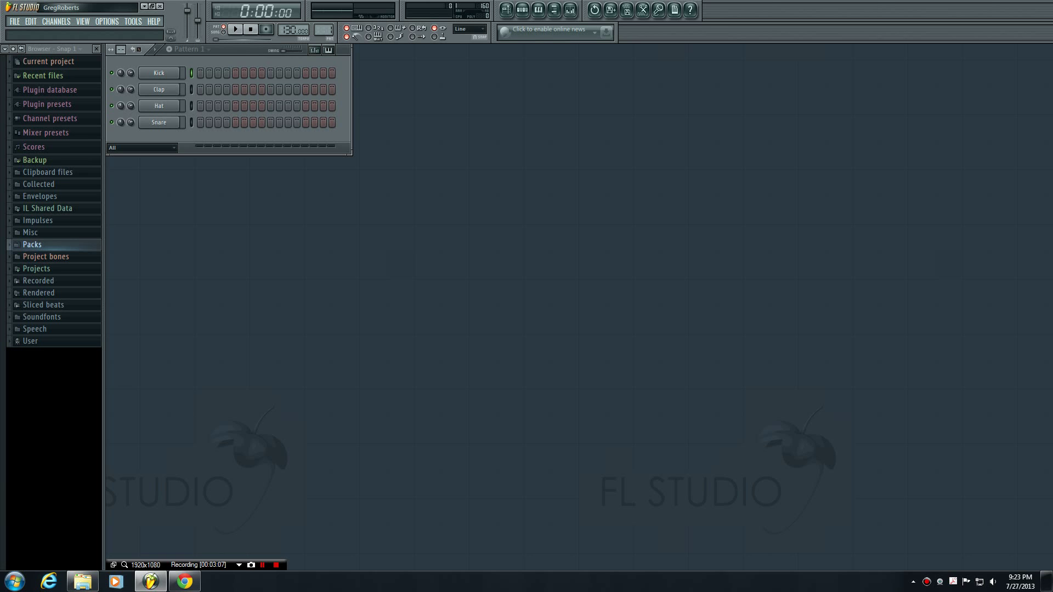
click(185, 582)
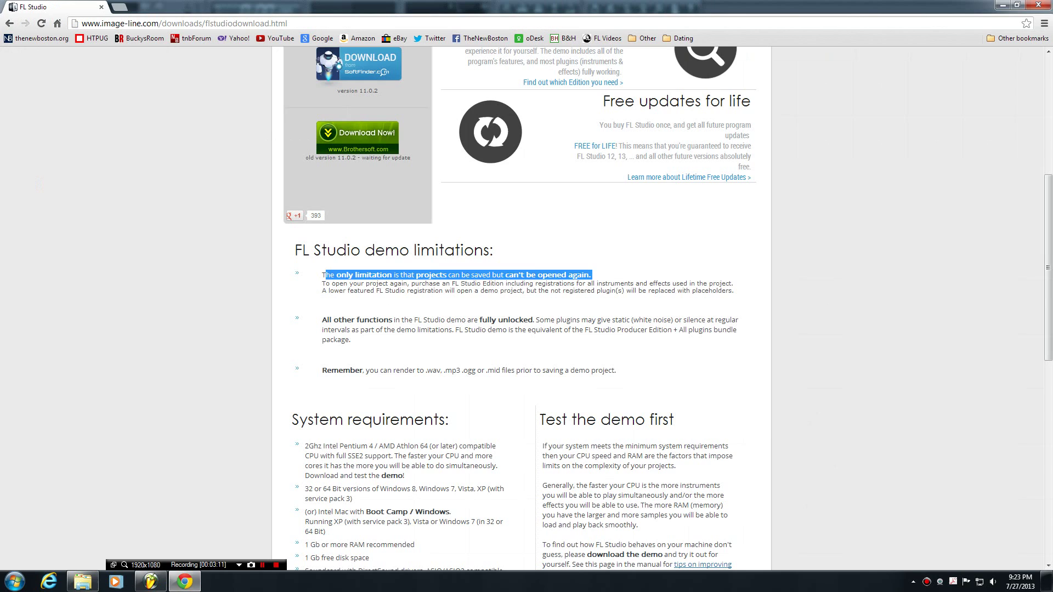
click(325, 276)
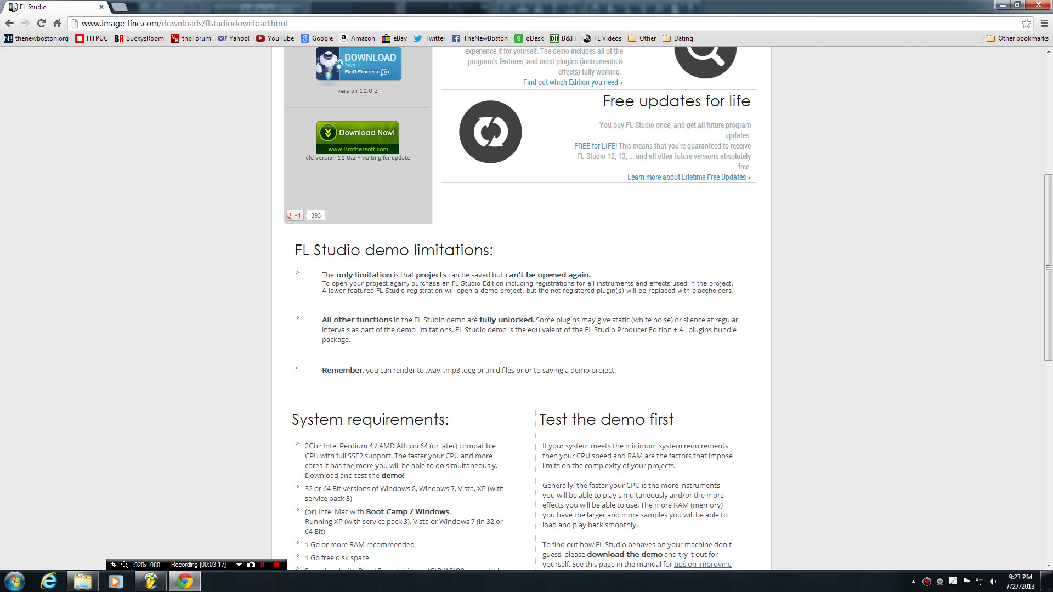
scroll(527, 313, up, 4)
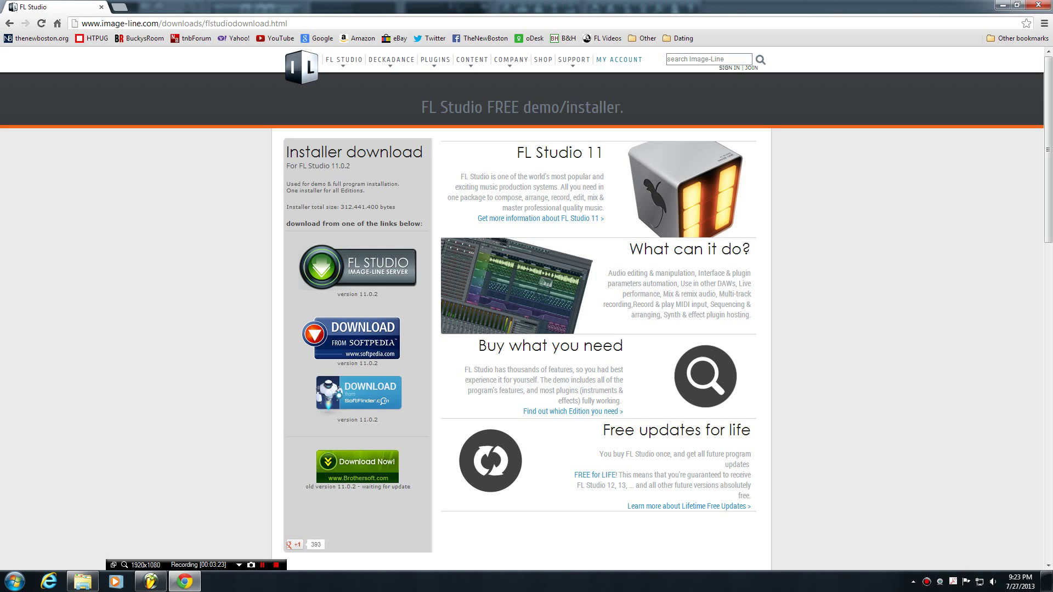
- Expand FL Studio (Download) in the Image-Line shop to see editions from $99 to $910.70
click(545, 60)
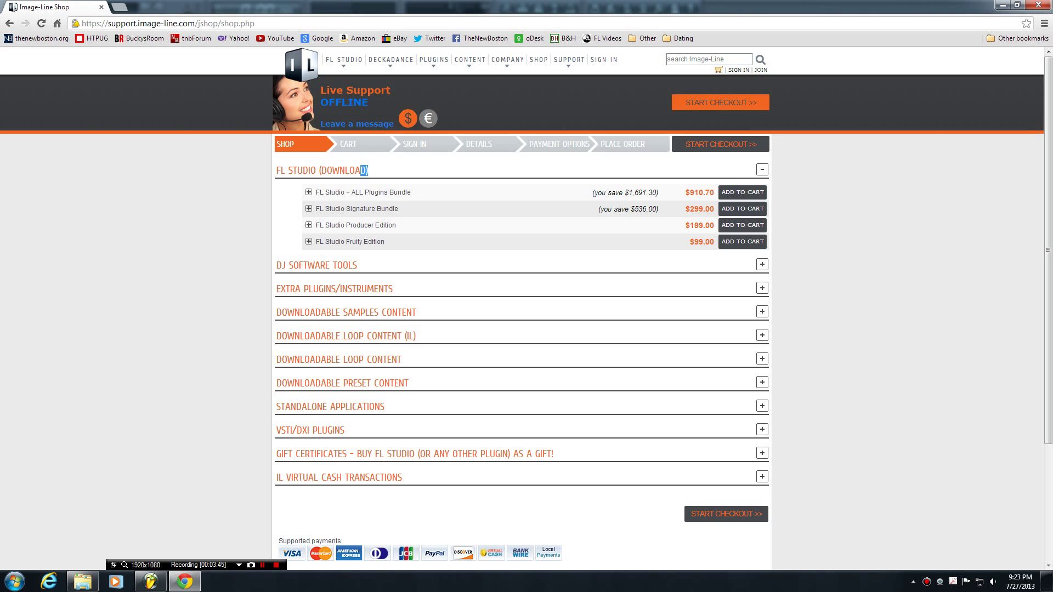
drag(368, 170, 277, 170)
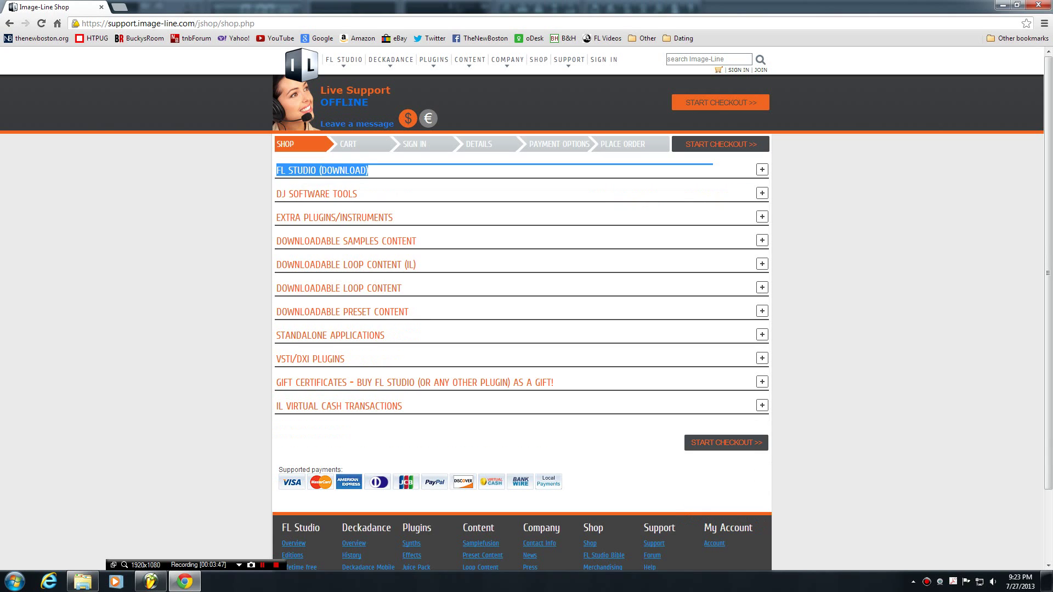
click(322, 171)
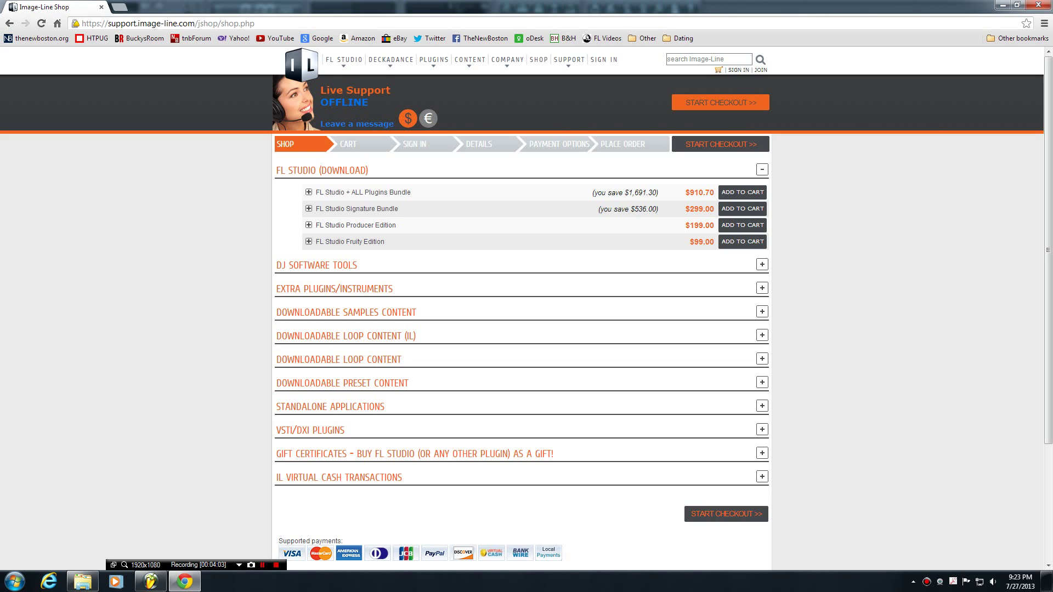
key(ctrl+t)
text(www.amazon.com)
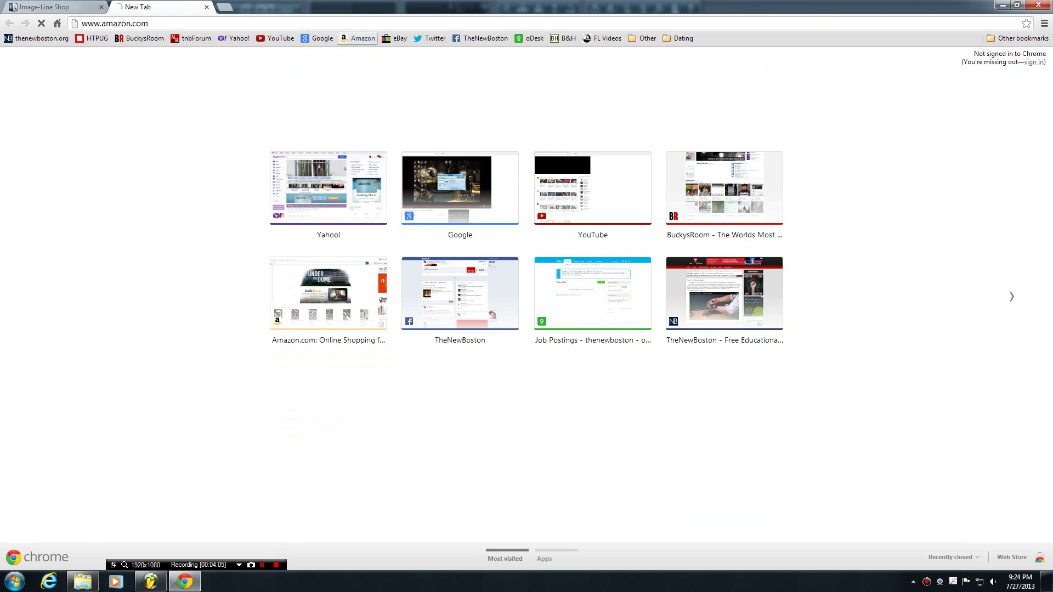
- Search Amazon for 'fl studio' and compare its $103.98–$299 prices with Image-Line's
key(Return)
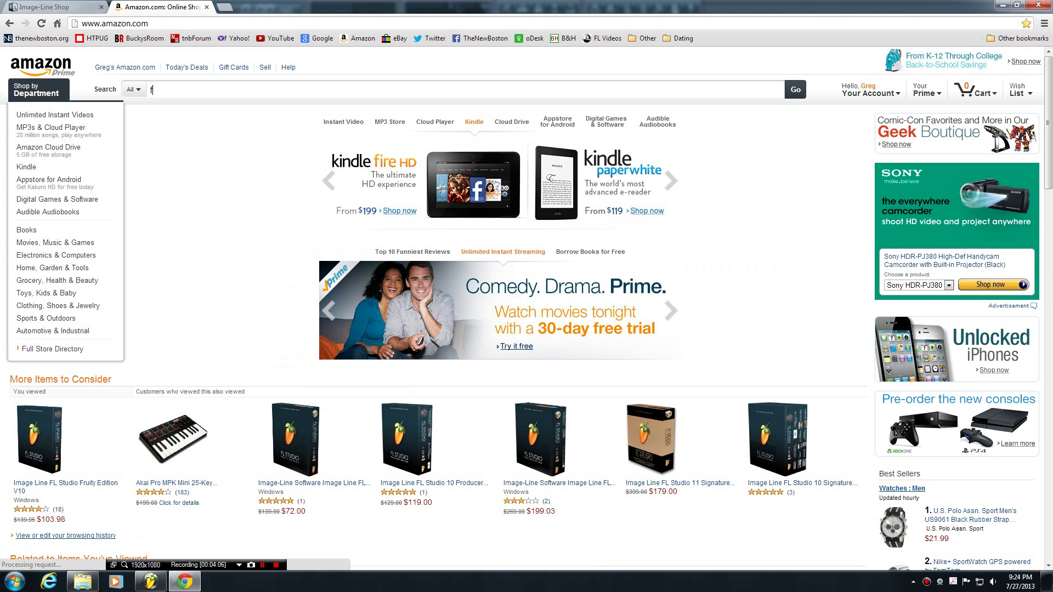
text(fl studio)
key(Return)
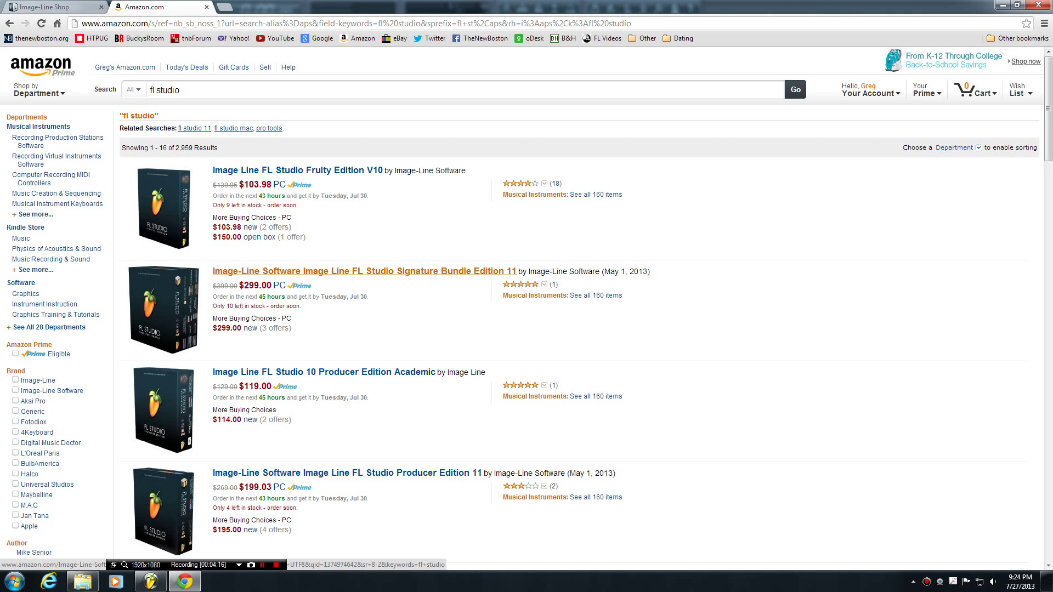
click(45, 7)
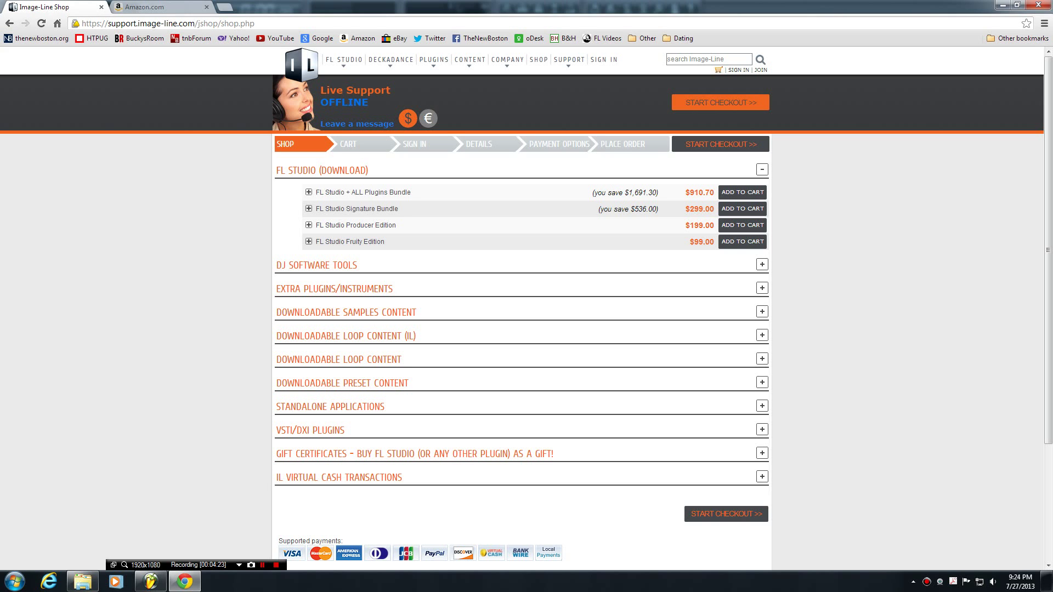
click(147, 7)
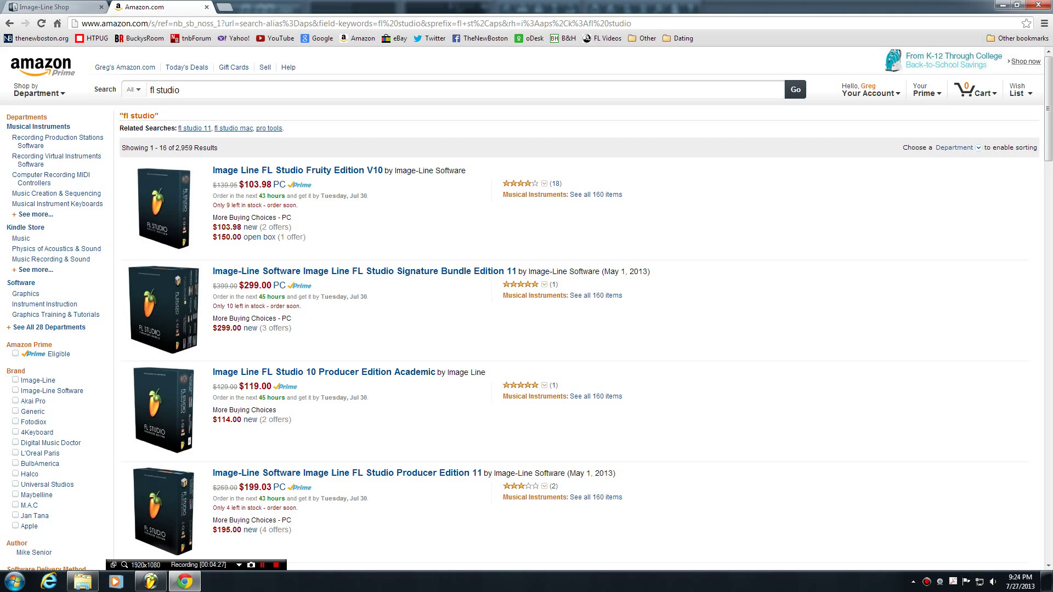
click(49, 7)
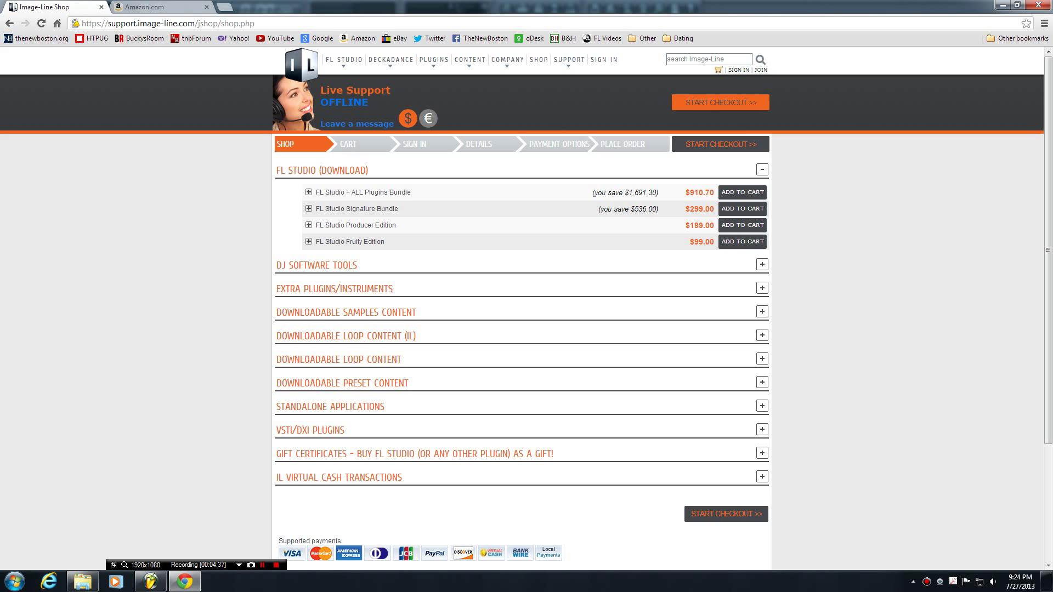
- Return to the FL Studio project window with the empty drum pattern
click(150, 582)
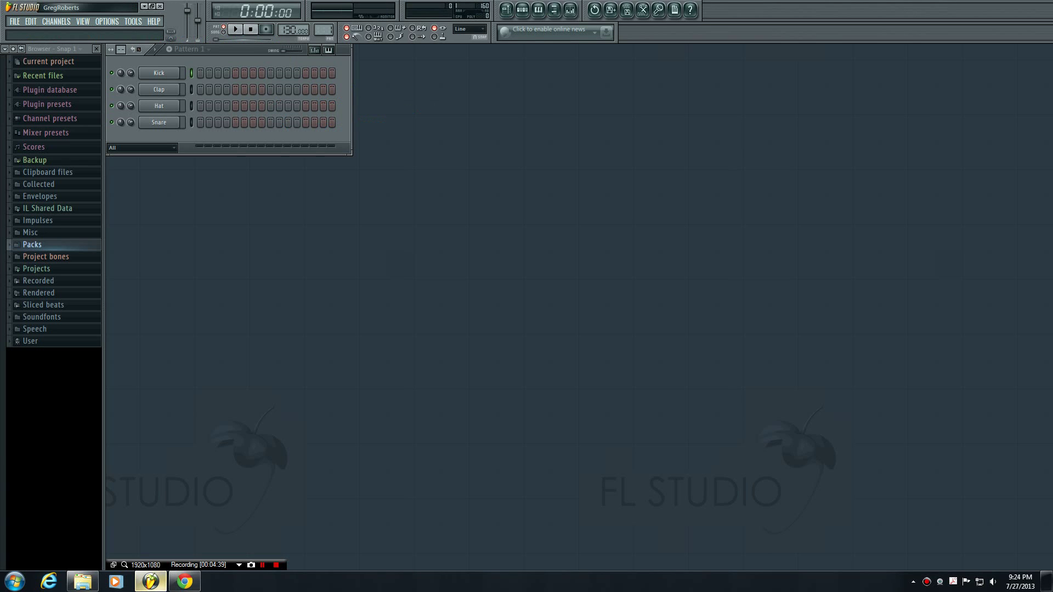